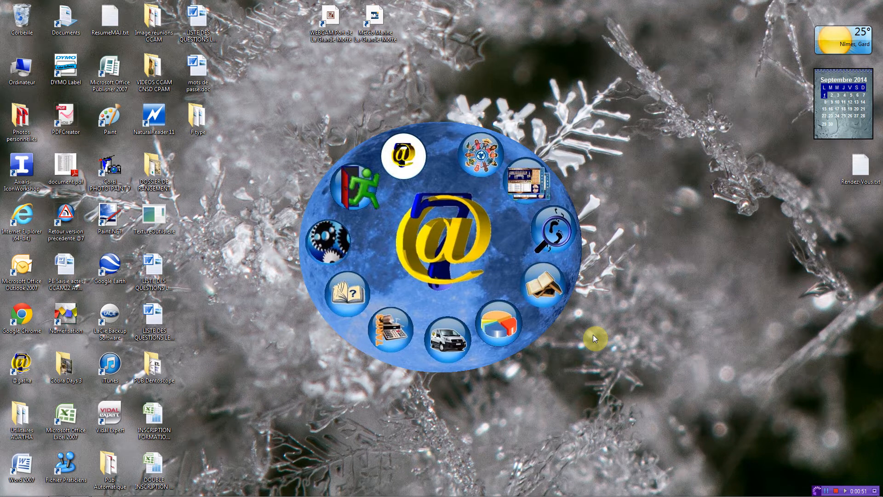
Review the Monaco profile in the practitioner list and the "Je traite des patients monégasques" option among the advice settings
left_click(453, 349)
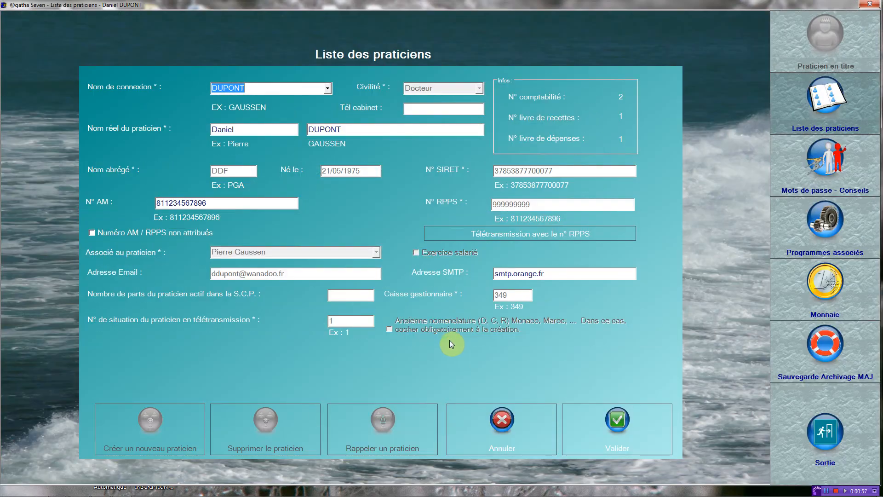
left_click(328, 90)
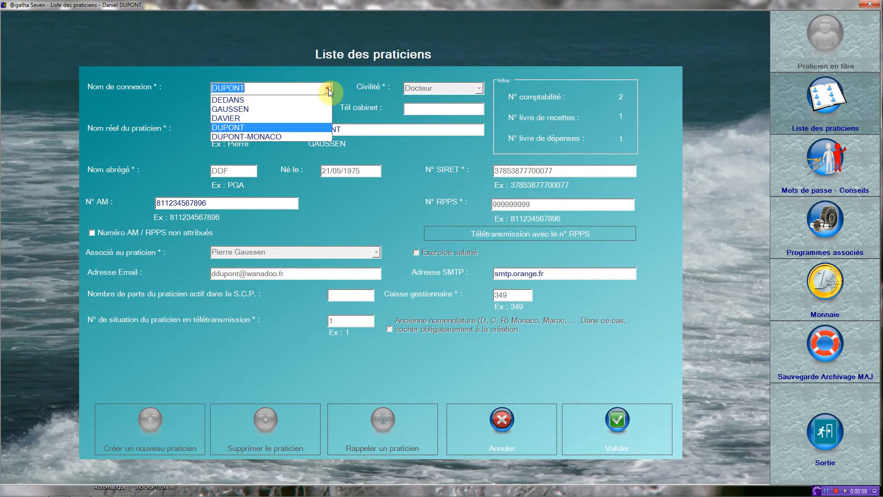
left_click(315, 137)
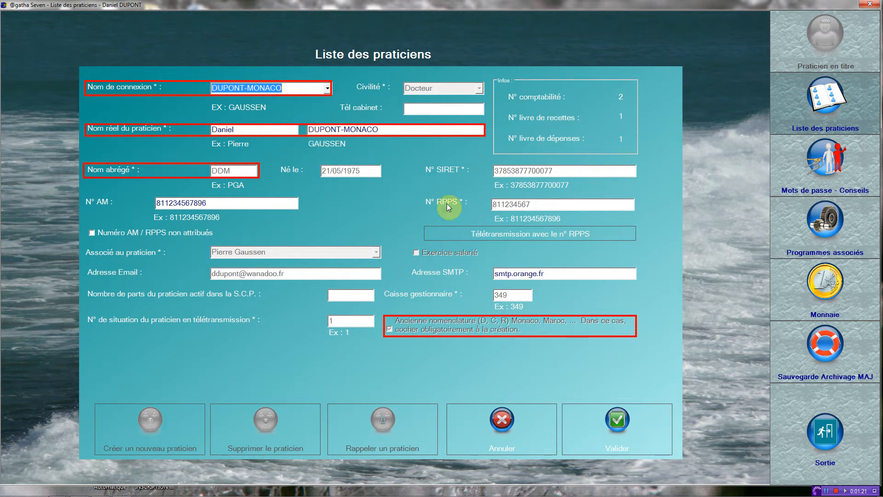
left_click(817, 174)
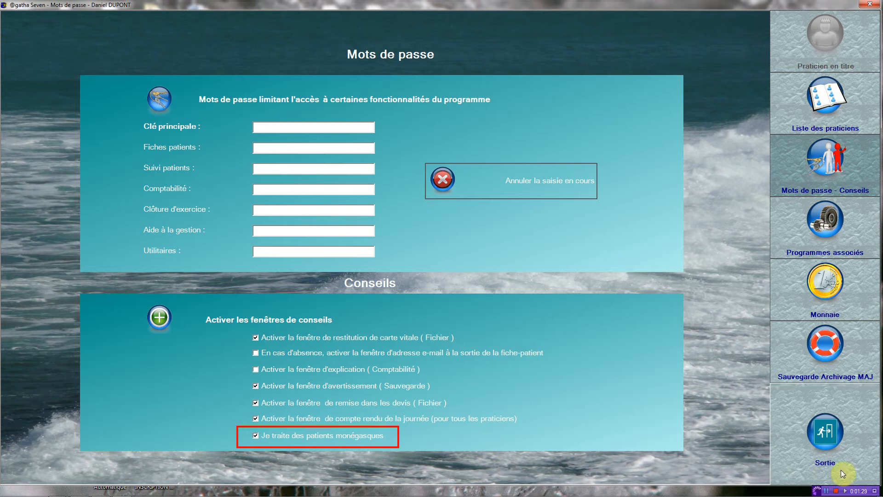
left_click(843, 436)
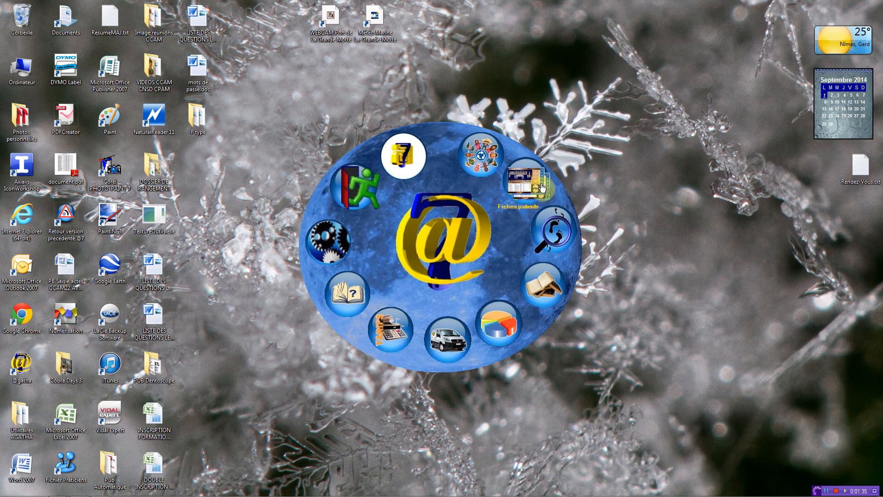
Create a new patient file with the civility Mademoiselle and enter the patient's last name and first name
left_click(540, 183)
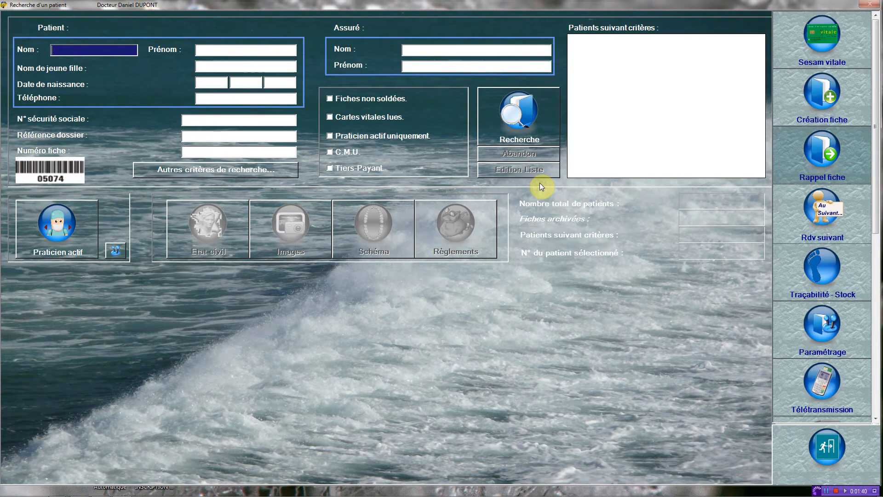
left_click(798, 109)
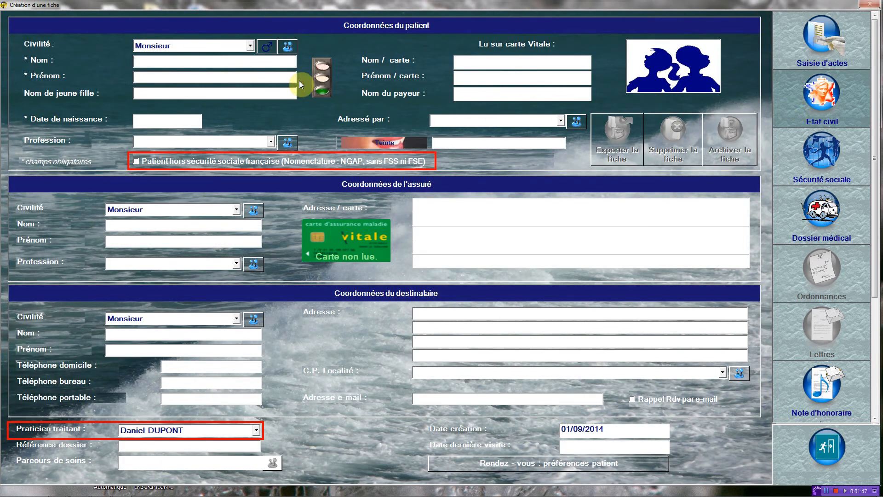
left_click(250, 45)
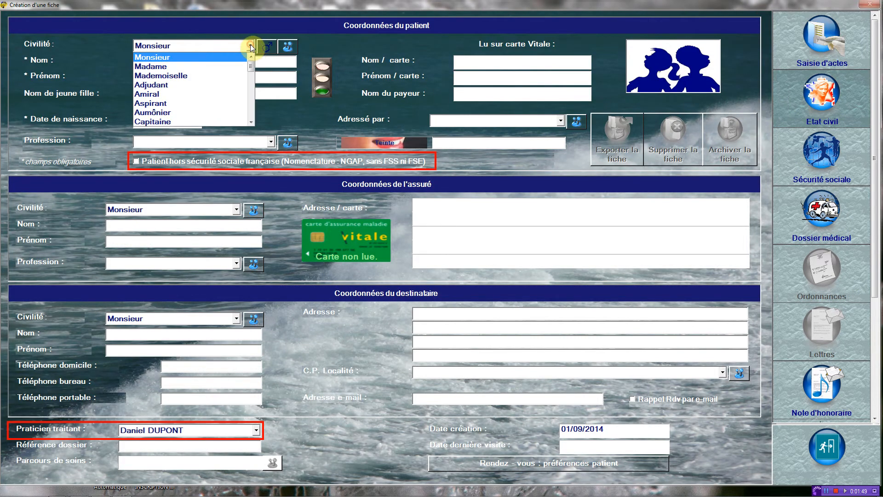
left_click(236, 75)
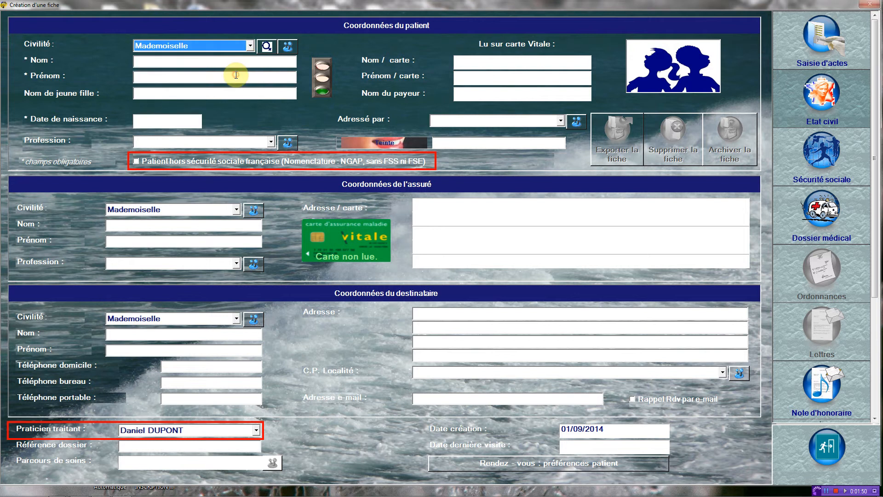
left_click(192, 64)
type("De")
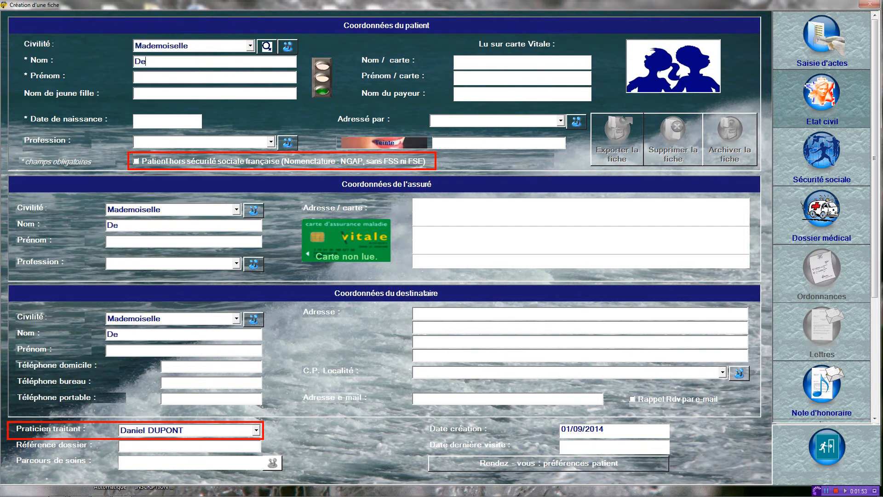
type(" MONACO")
left_click(197, 76)
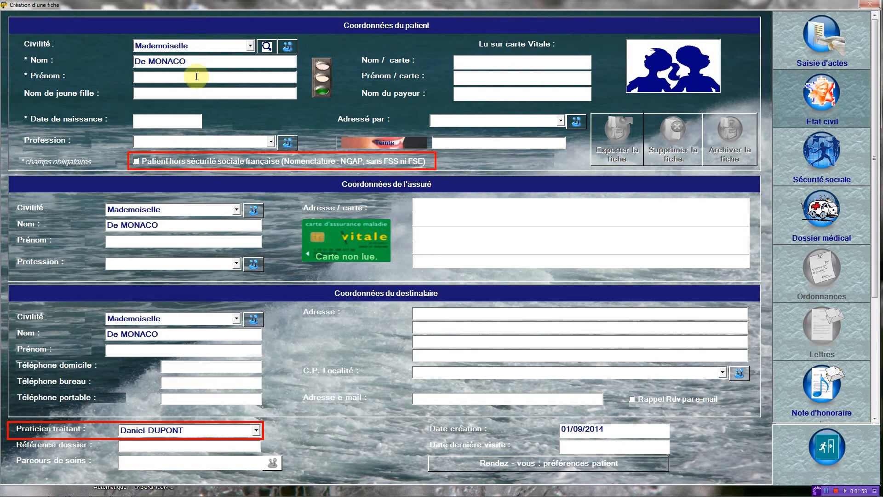
type("Caro")
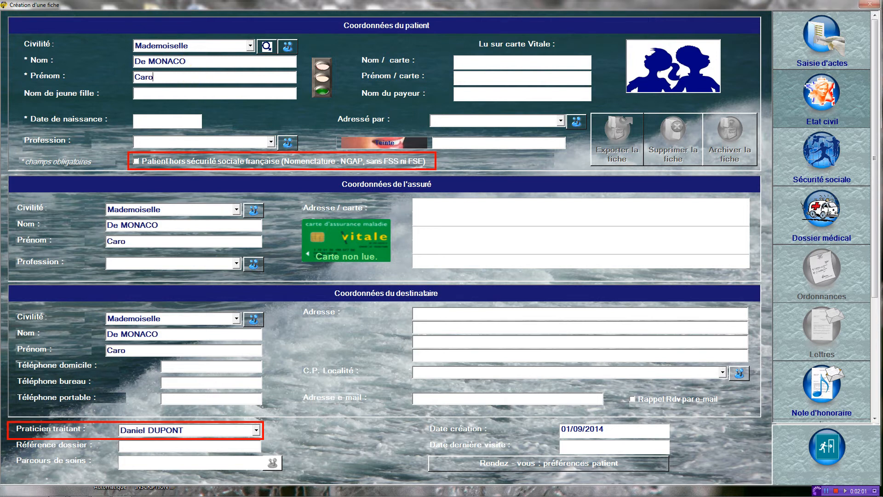
type("line")
Enter and validate the new patient's date of birth
left_click(171, 121)
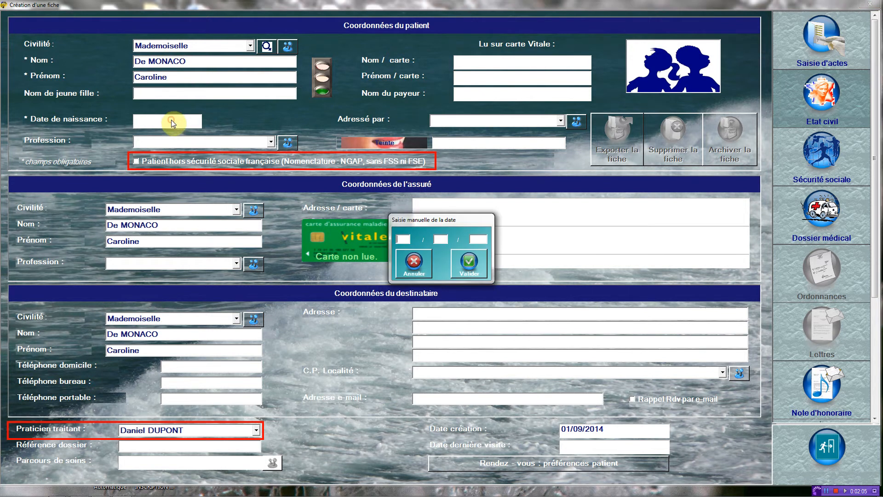
type("02")
type("02")
type("19")
type("8")
type("3")
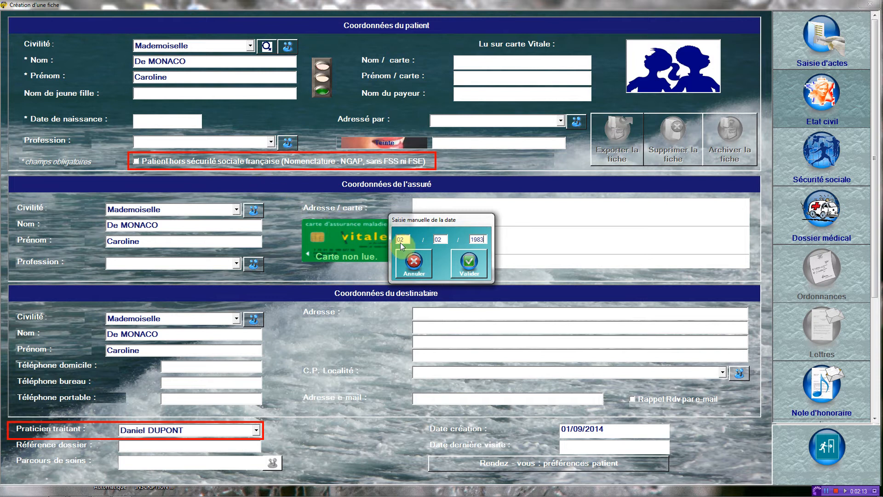
left_click(467, 263)
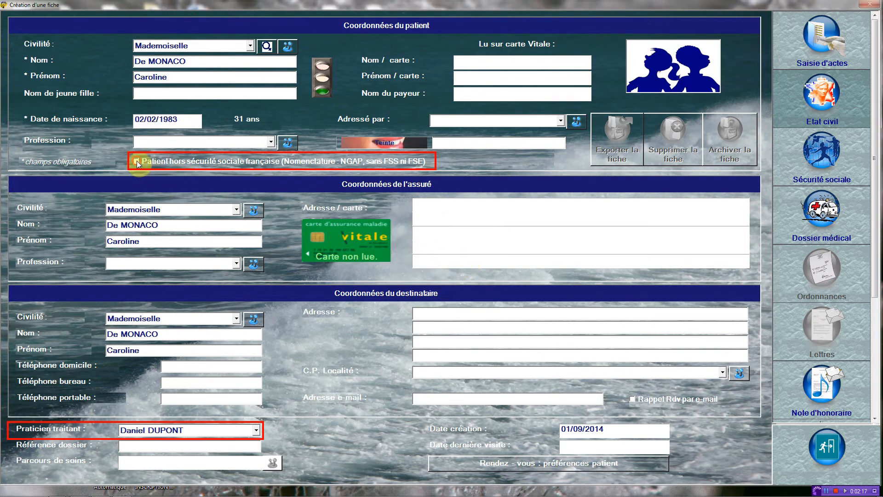
Mark the patient as outside French social security with the Monaco profile as treating practitioner, and open the file's act entry
left_click(257, 434)
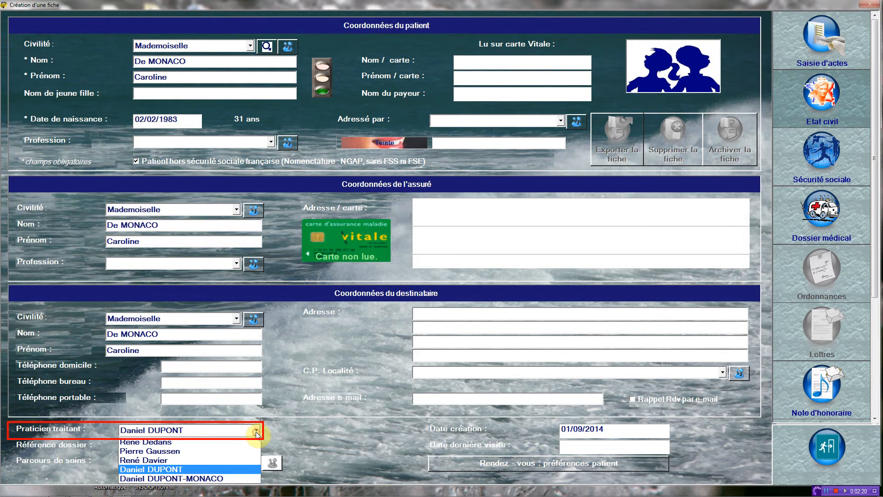
left_click(240, 478)
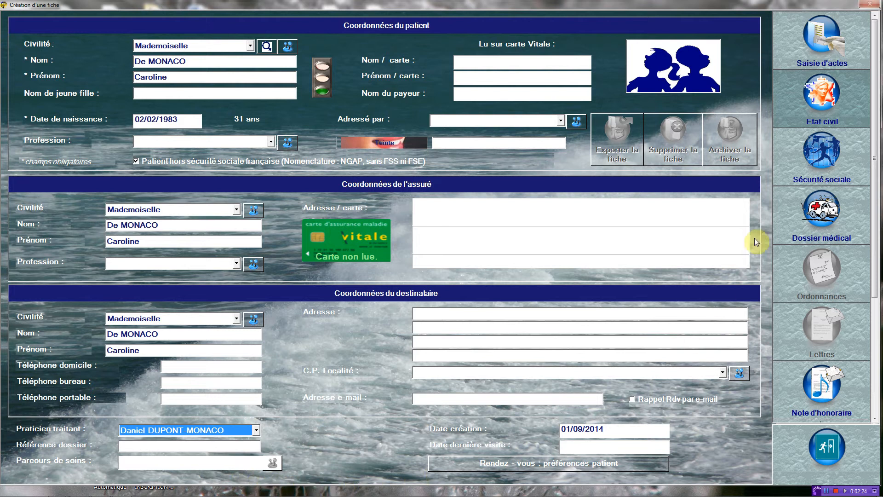
left_click(797, 52)
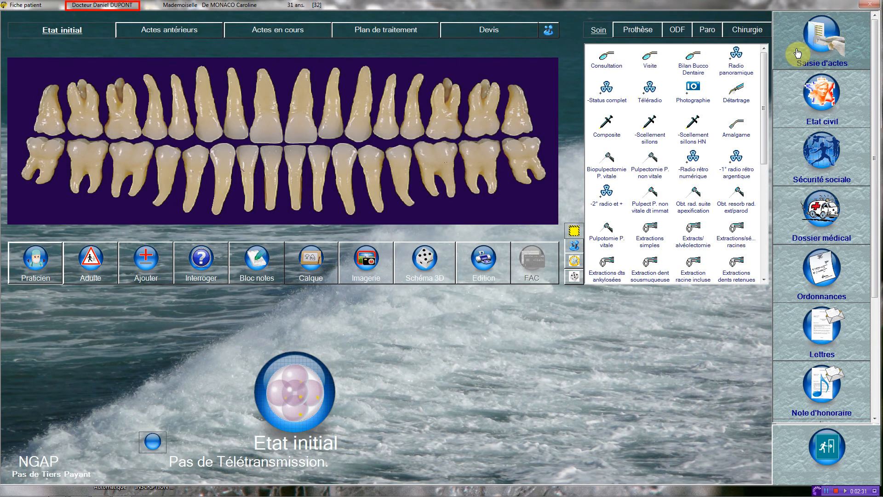
Return to the patient search and open the file of the existing Monaco patient listed just below the new one
left_click(827, 457)
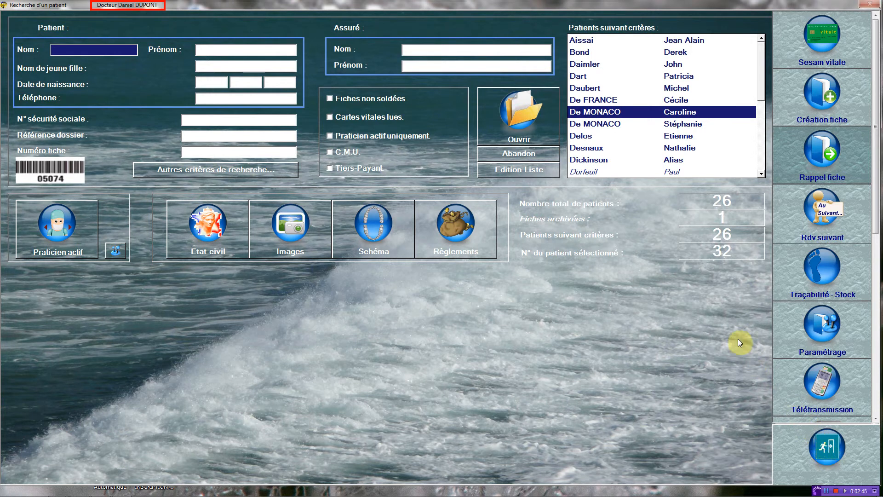
left_click(598, 122)
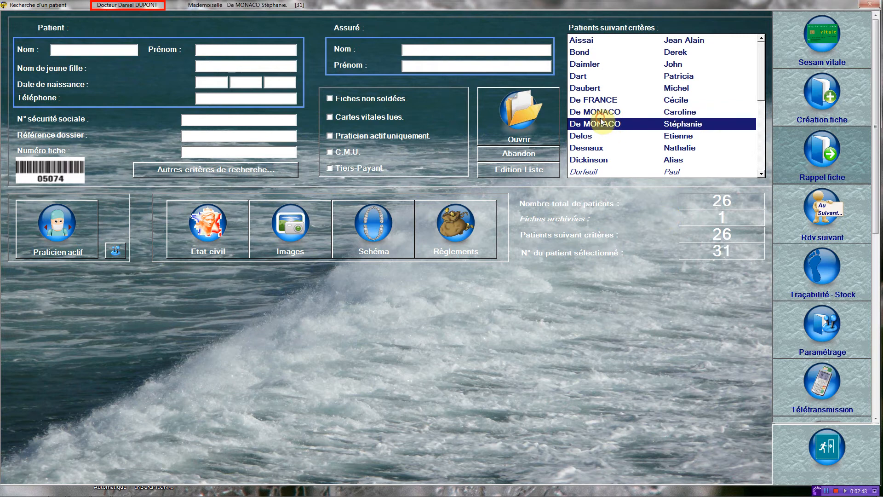
left_click(523, 120)
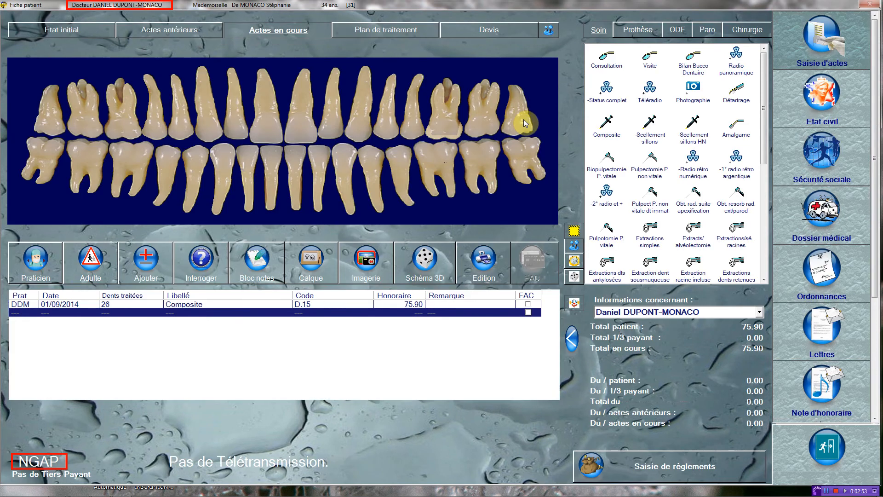
Record a composite on tooth 16 with code HBMD049 and validate its D 9 rating with a total of 45.54
left_click(607, 121)
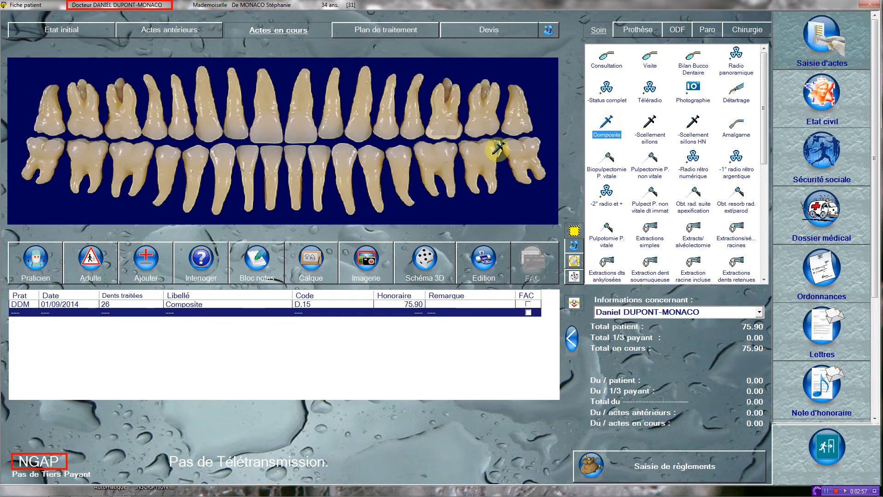
left_click(122, 135)
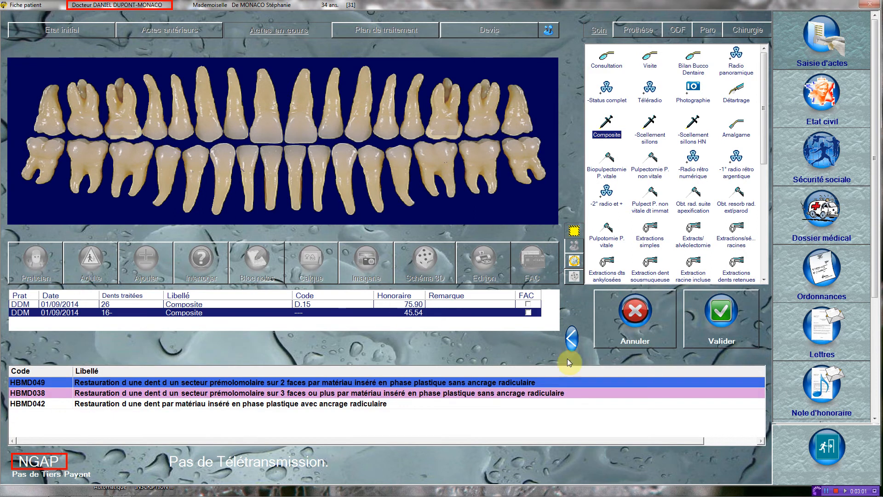
left_click(722, 321)
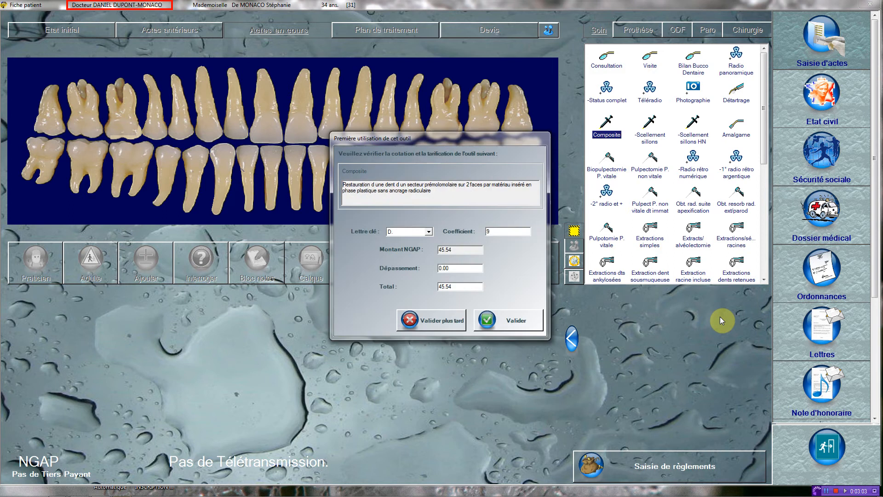
left_click(516, 318)
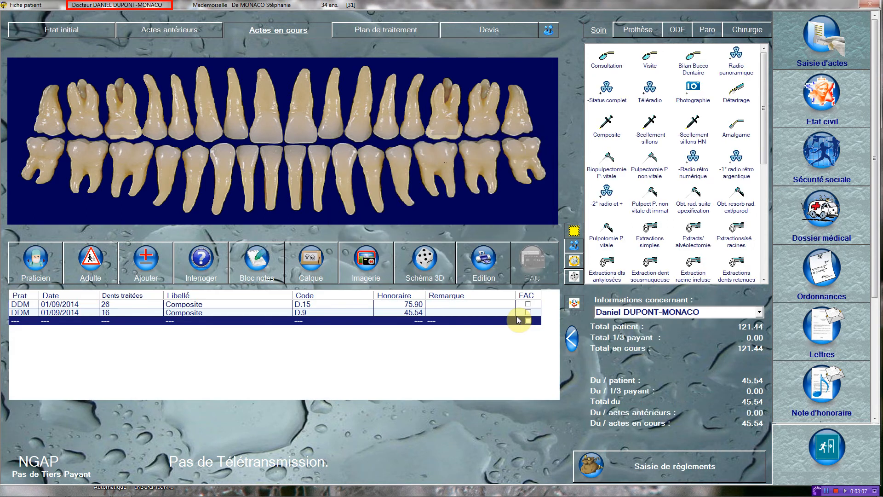
Go back to the patient search and open the file of the French patient listed just above the two Monaco patients
left_click(827, 455)
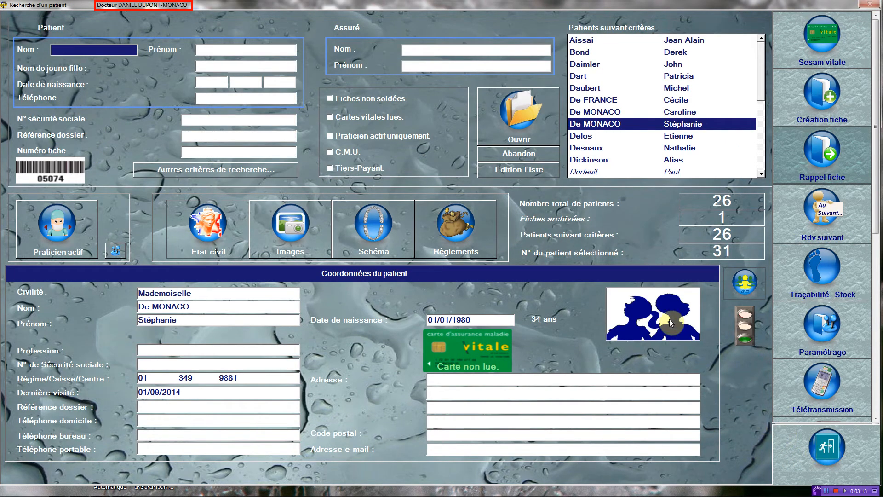
left_click(603, 99)
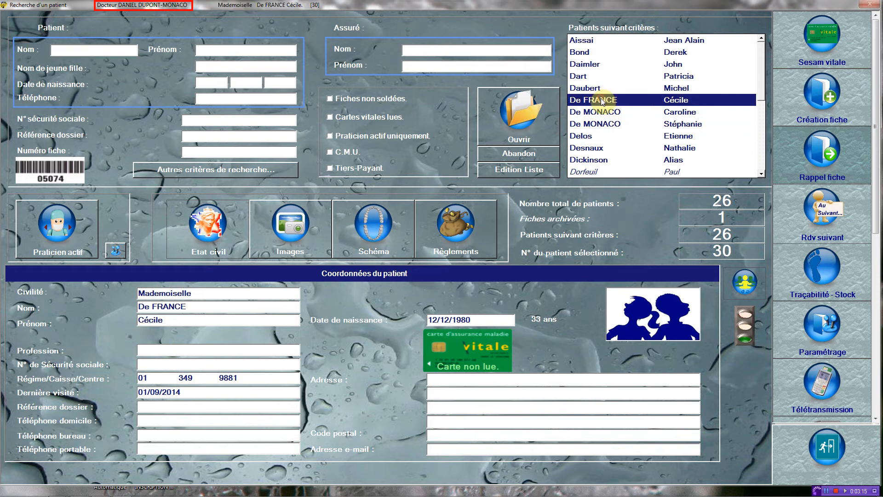
left_click(529, 114)
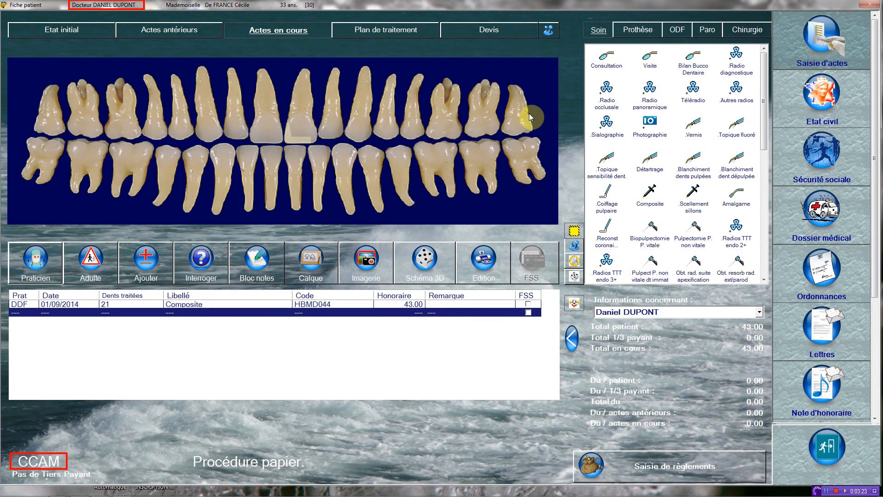
Record and validate a composite on tooth 11 with the one-angle restoration code HBMD044
left_click(648, 190)
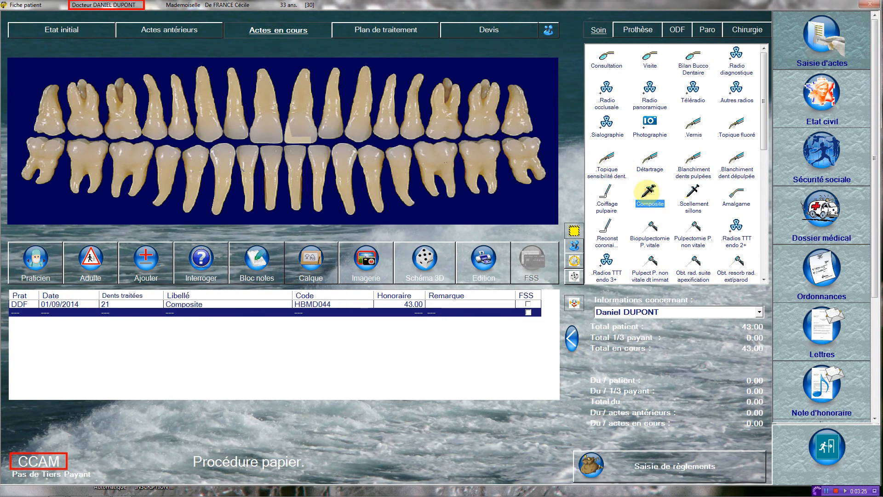
left_click(269, 138)
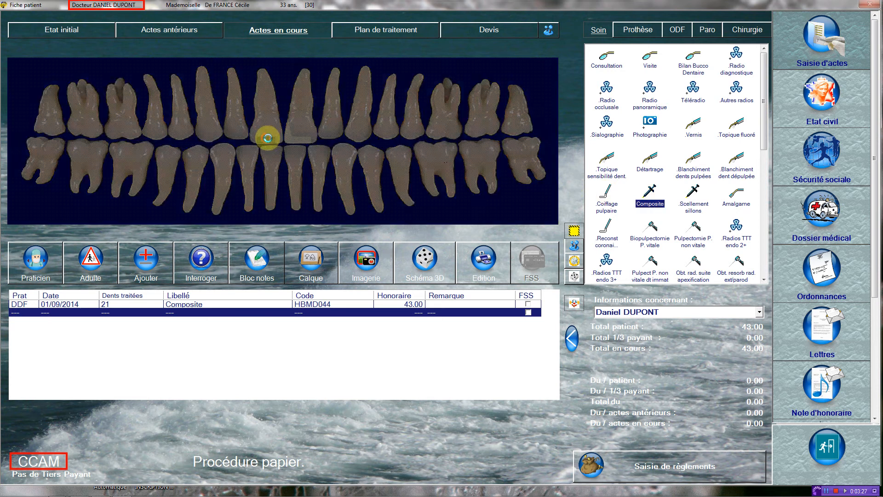
left_click(281, 126)
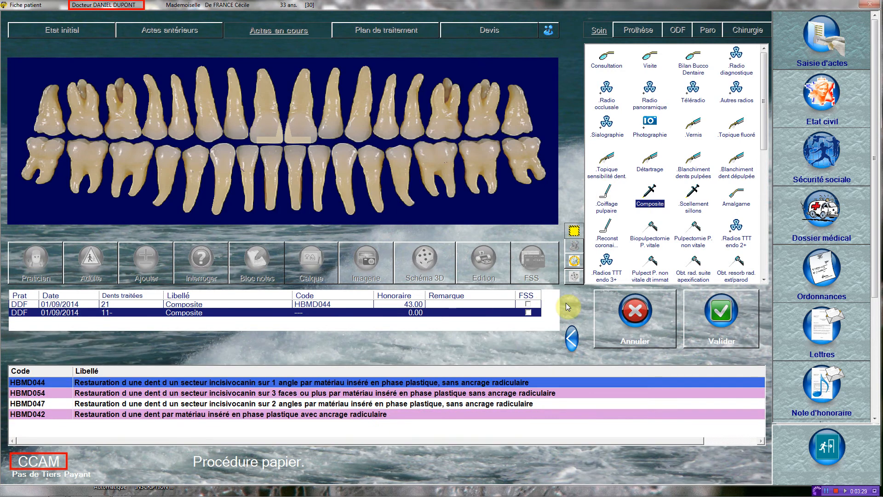
left_click(711, 316)
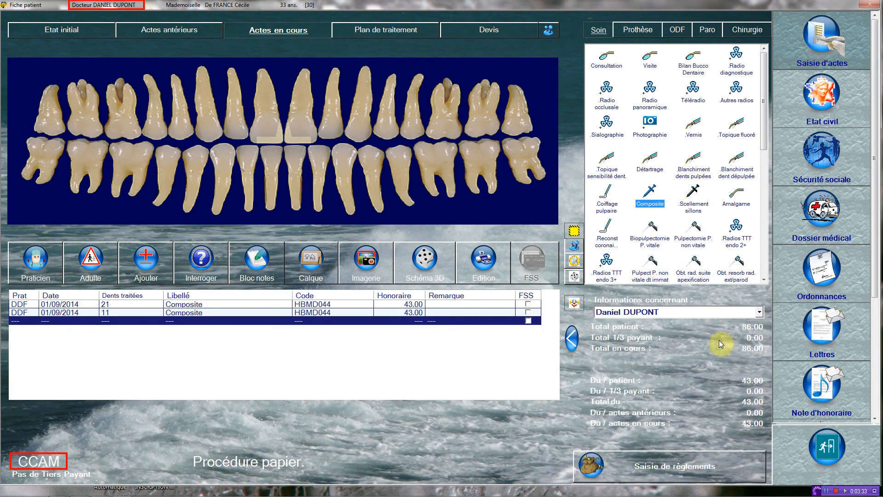
Leave the patient files and open the 2014 receipts ledger in the accounting module
left_click(825, 452)
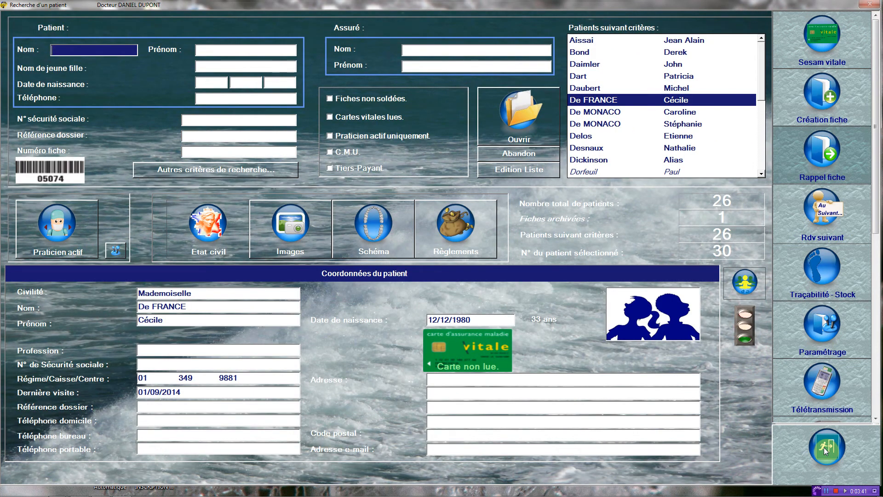
left_click(825, 449)
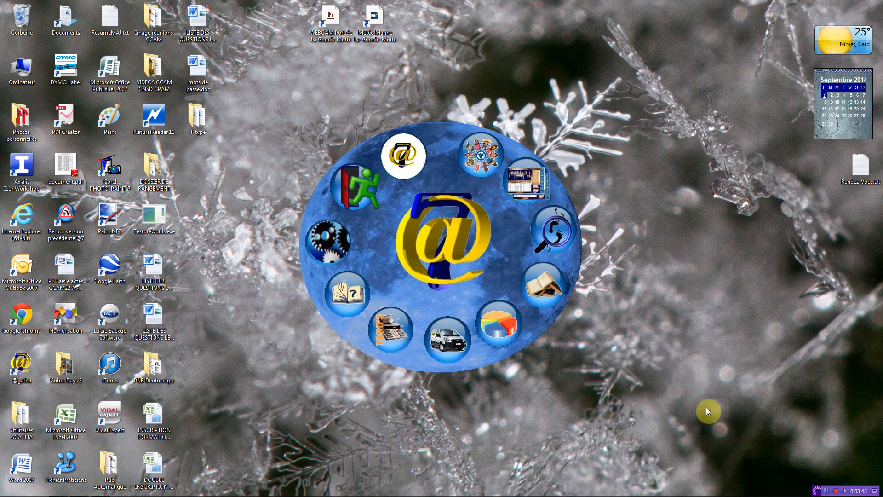
left_click(545, 285)
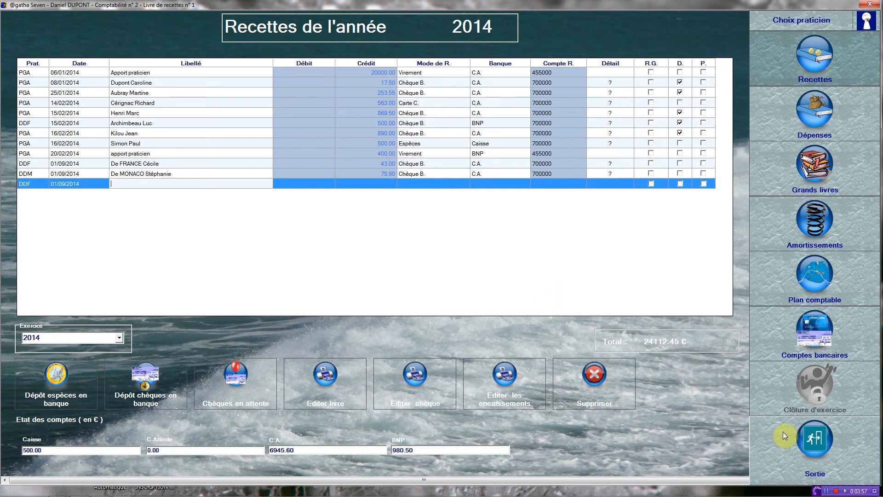
Leave the accounting module and display the practitioner's upcoming appointments for the day from the patient files
left_click(818, 444)
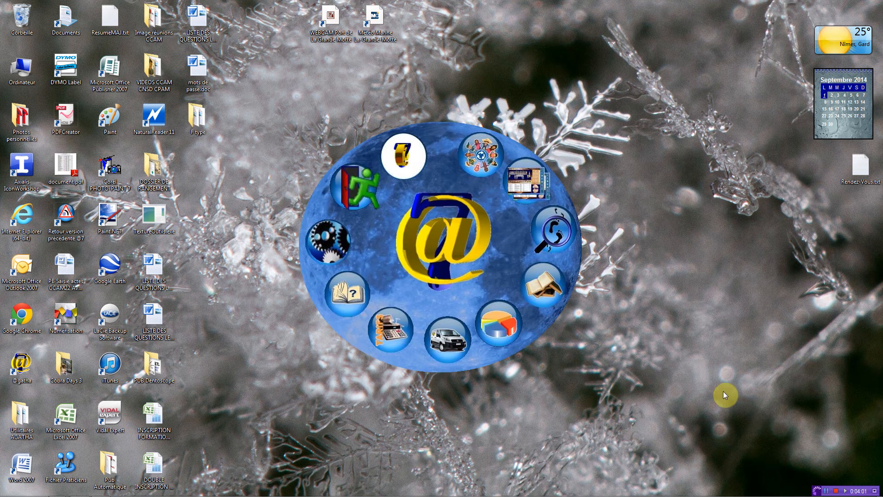
left_click(534, 192)
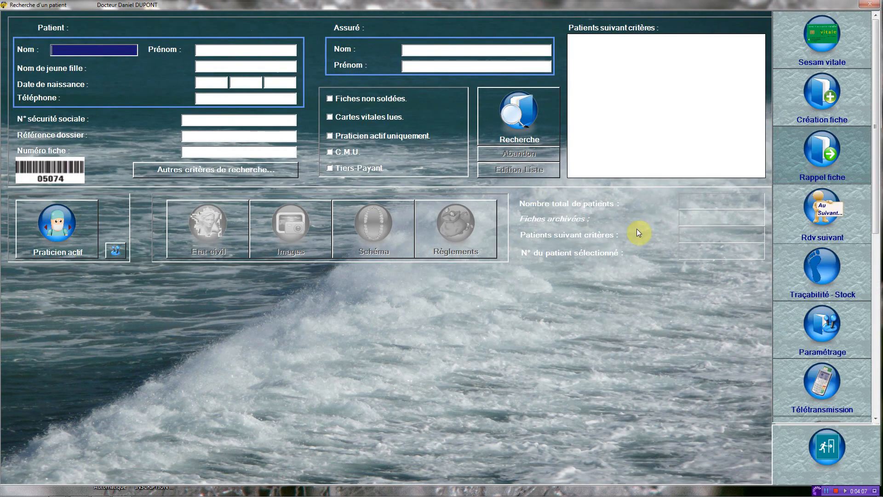
left_click(813, 217)
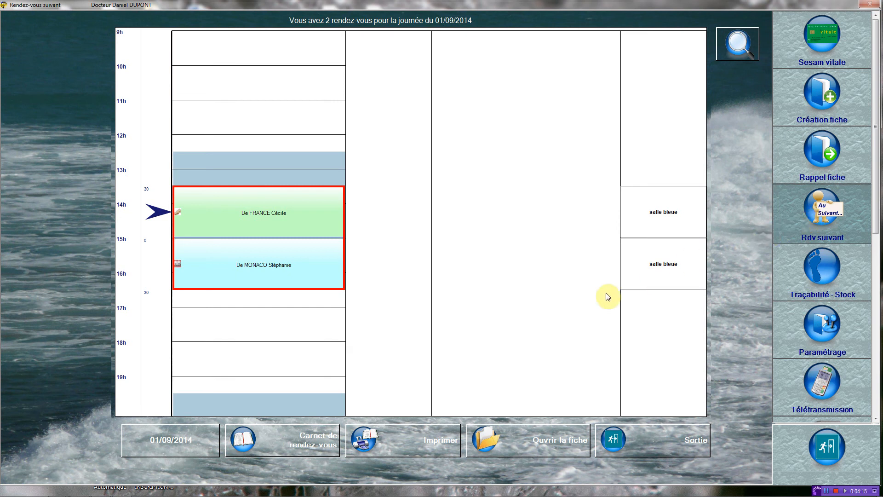
View the practitioner's full appointment book, return to the day's appointments and close that view
left_click(321, 440)
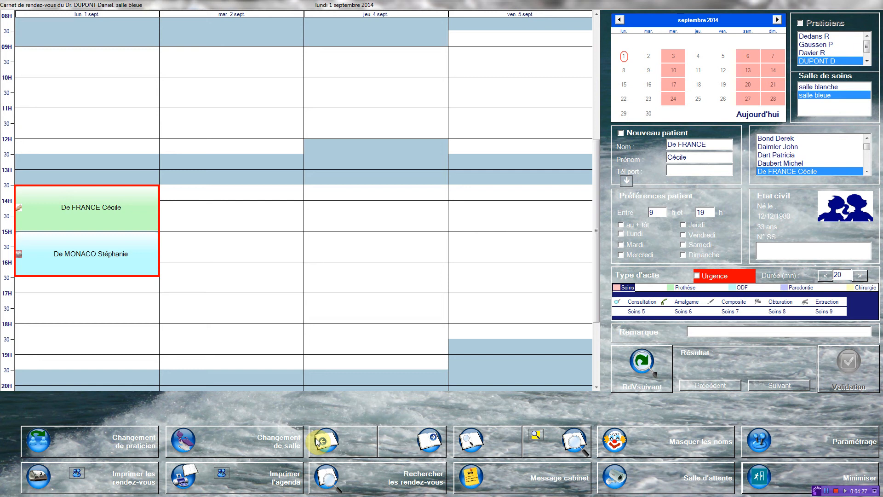
left_click(778, 474)
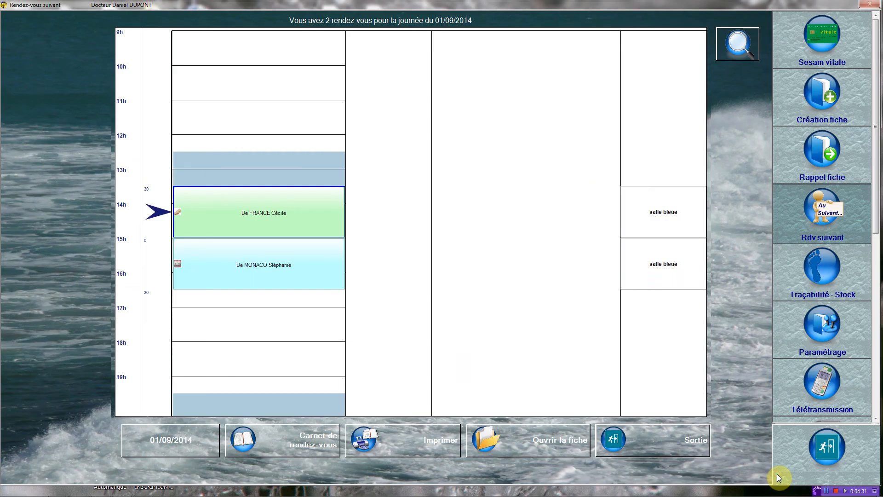
left_click(699, 446)
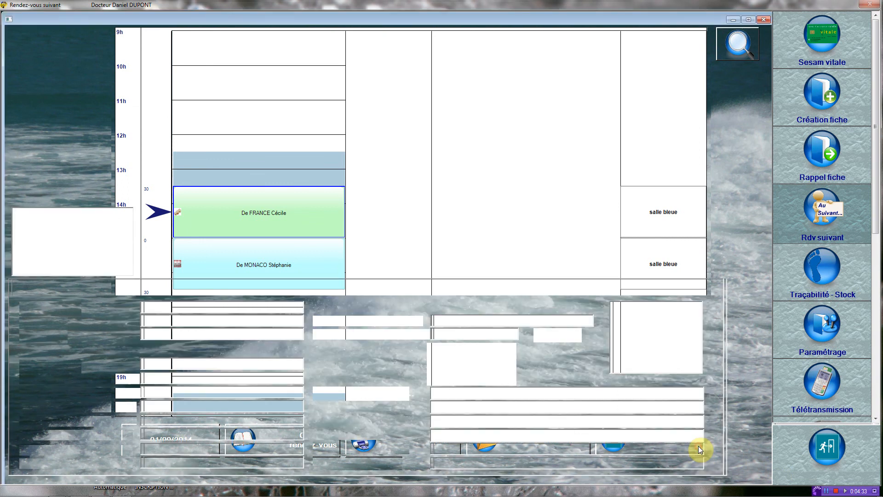